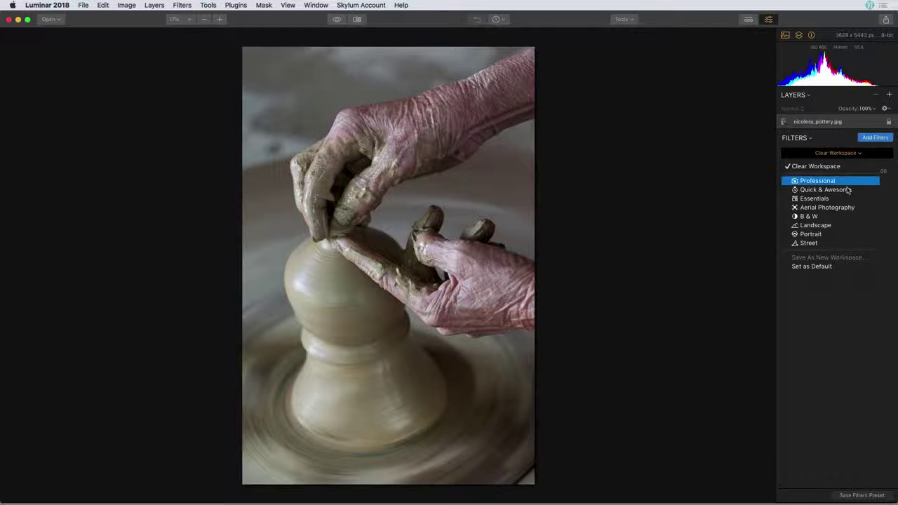
Load the B & W workspace, apply the red color filter in B&W Conversion and set its Contrast to 29.
click(836, 218)
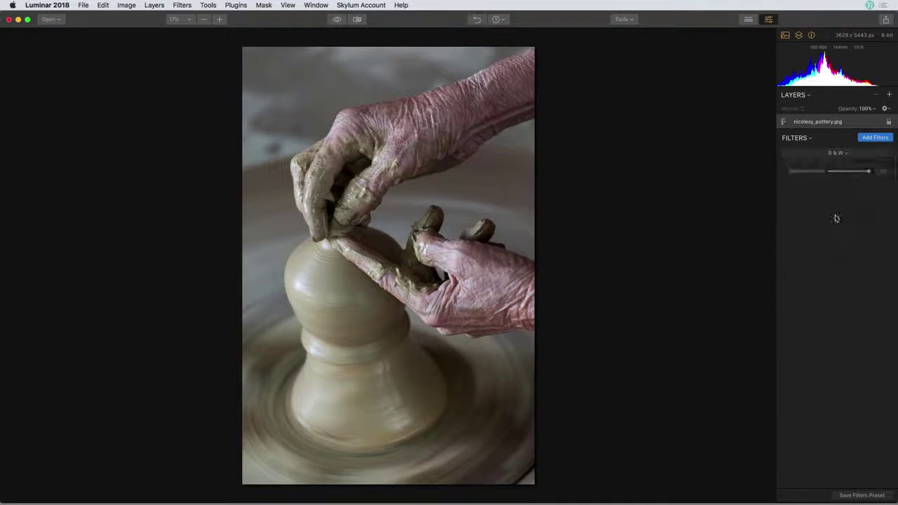
click(804, 192)
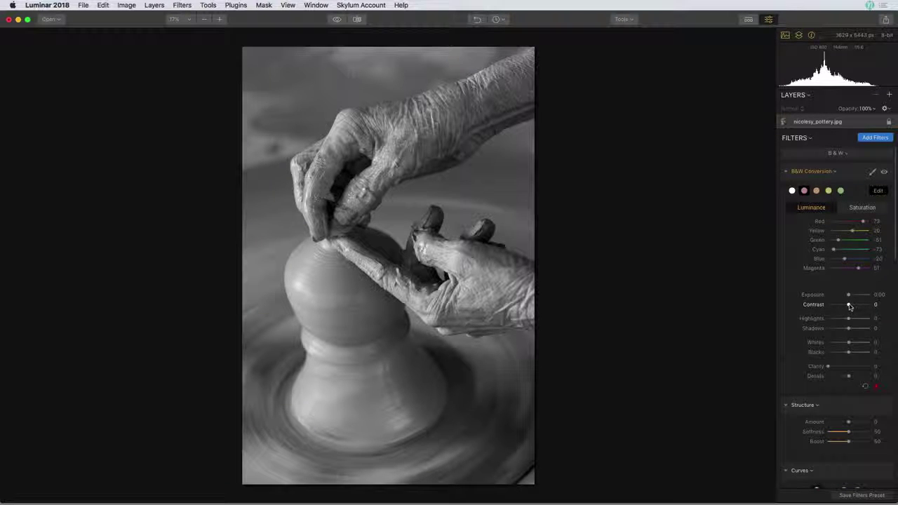
drag(849, 306, 853, 306)
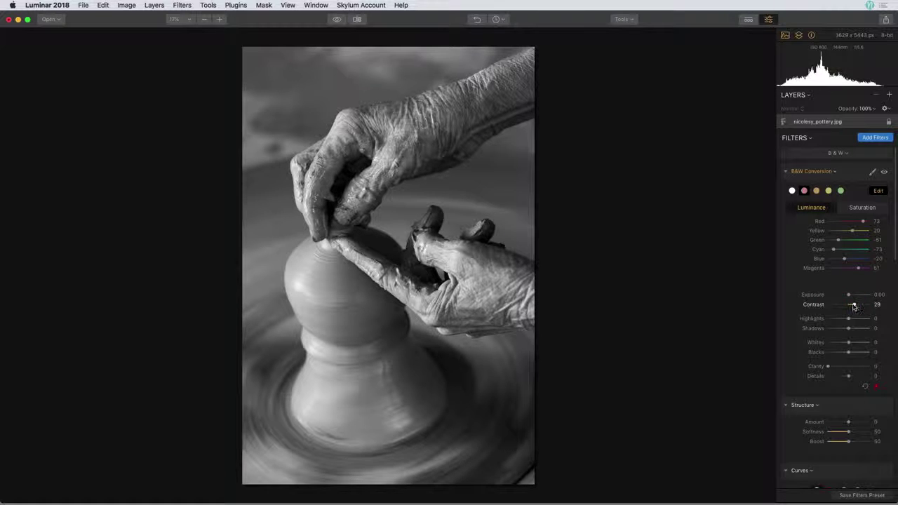
Collapse the B&W Conversion settings and set the Structure amount to 37.
click(786, 172)
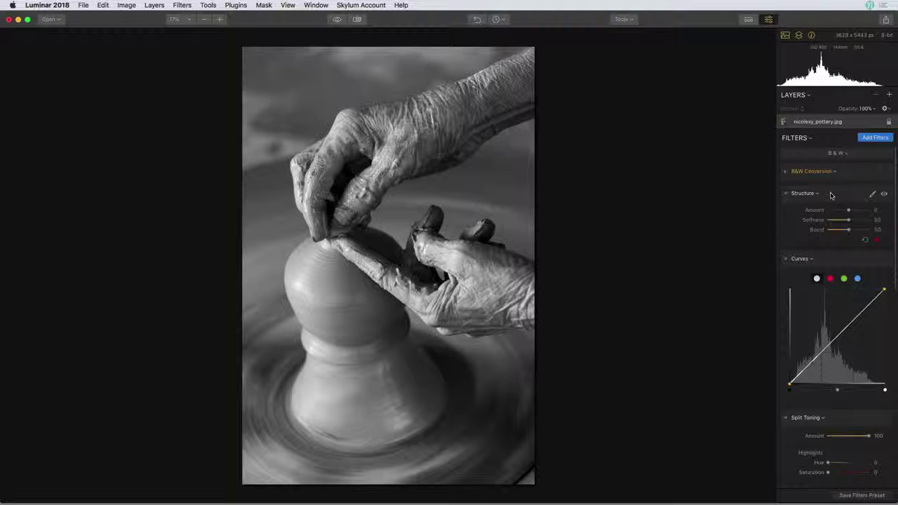
click(849, 210)
drag(849, 211, 856, 213)
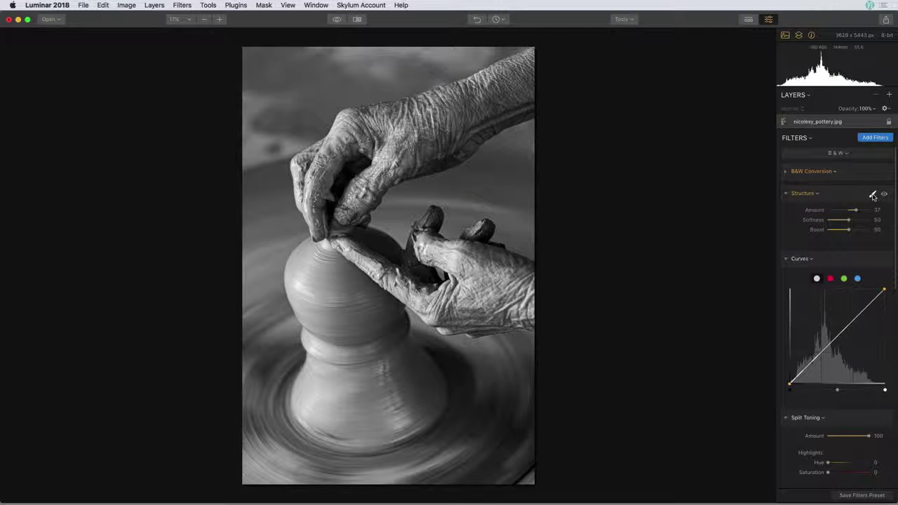
Start a brush mask for the Structure filter and paint over the upper hand with a brush size of 148.
click(873, 194)
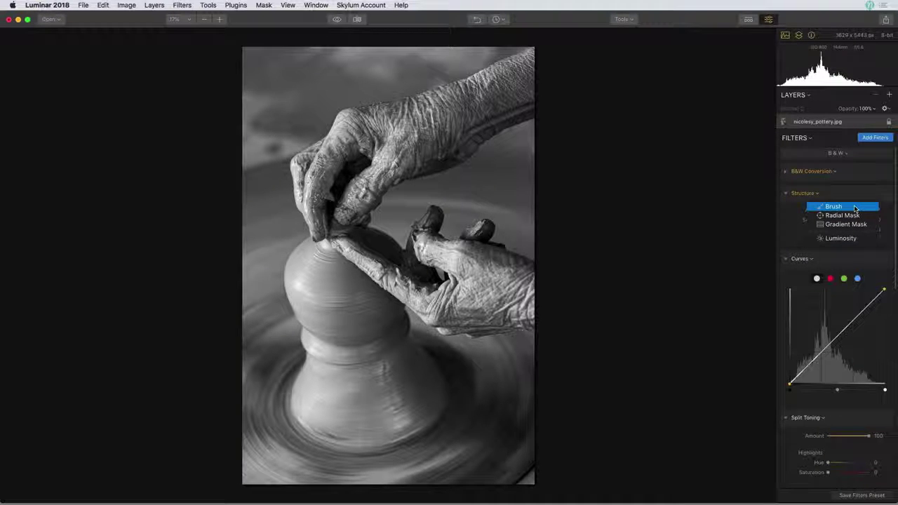
click(855, 208)
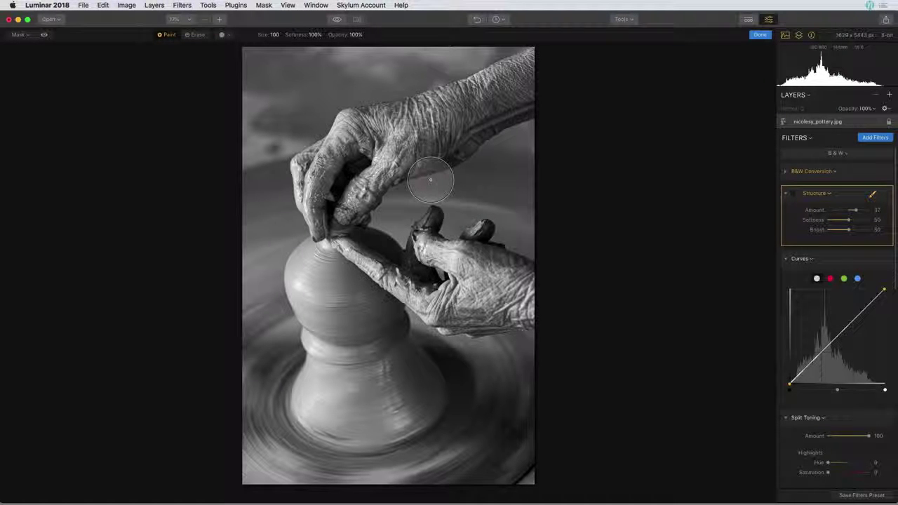
key(bracketright)
key(bracketright)
key(bracketright)
key(bracketright)
key(bracketright)
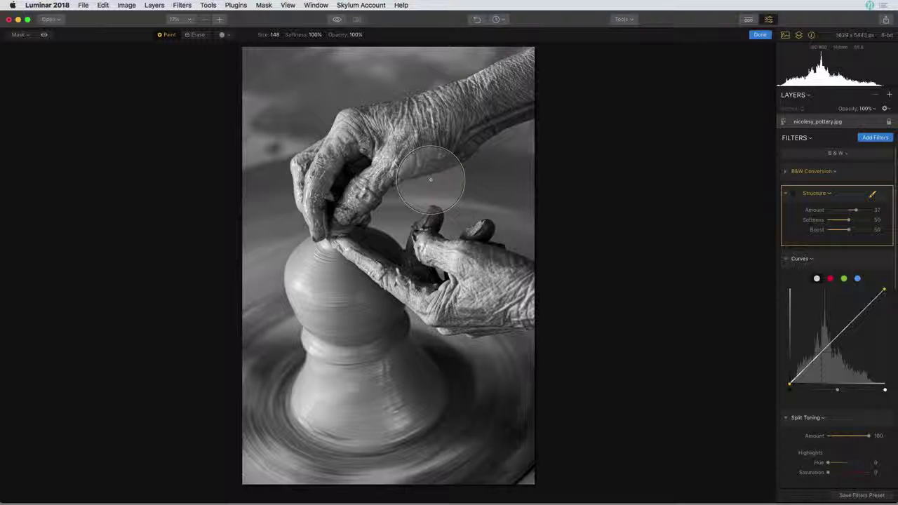
mouse_move(416, 140)
mouse_down()
mouse_move(404, 133)
mouse_move(491, 83)
mouse_move(351, 150)
mouse_move(334, 191)
mouse_up()
Reduce the brush size to 100, paint Structure over the lower hand and its fingers, and compare the photo with and without the filter.
key(bracketleft)
key(bracketleft)
mouse_move(344, 242)
mouse_down()
mouse_move(428, 305)
mouse_move(442, 308)
mouse_move(449, 291)
mouse_up()
drag(477, 235, 481, 231)
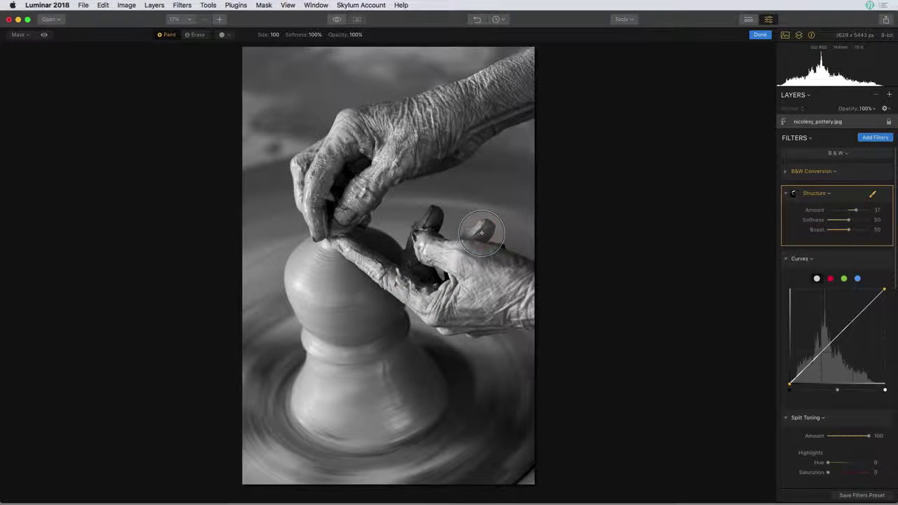
click(884, 196)
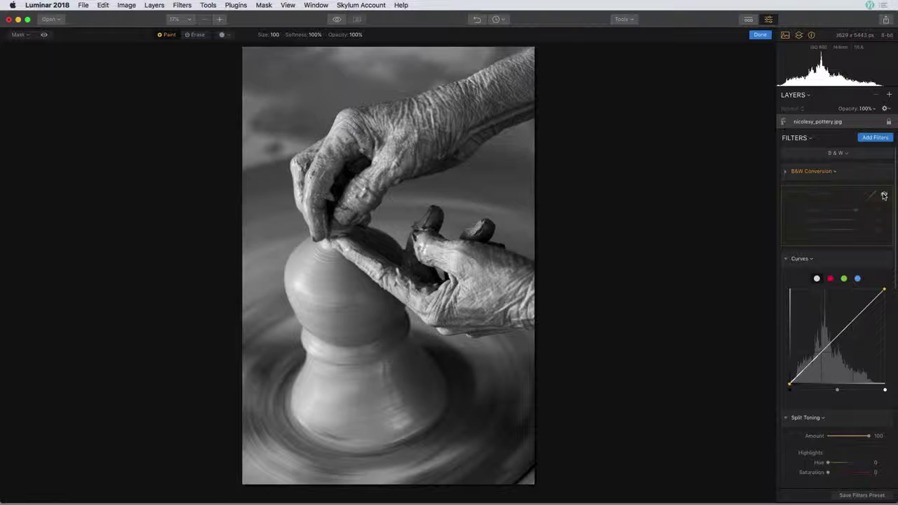
click(884, 195)
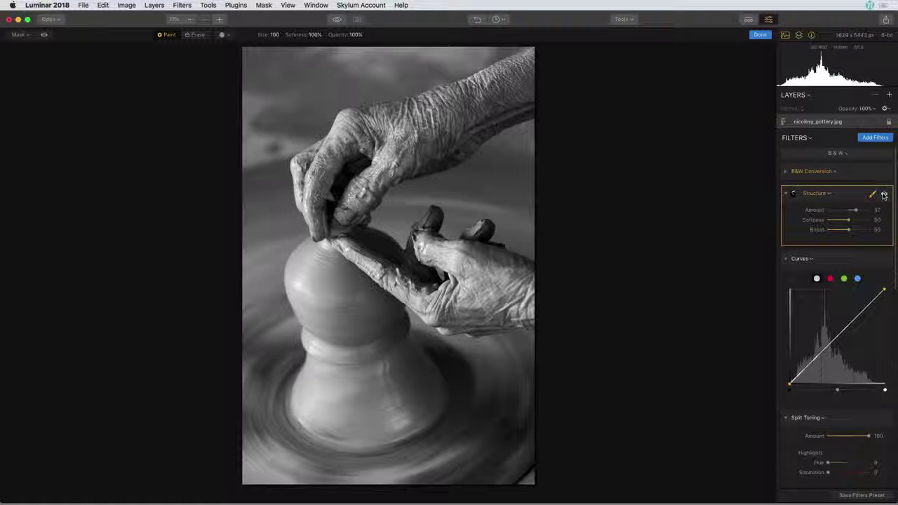
click(786, 194)
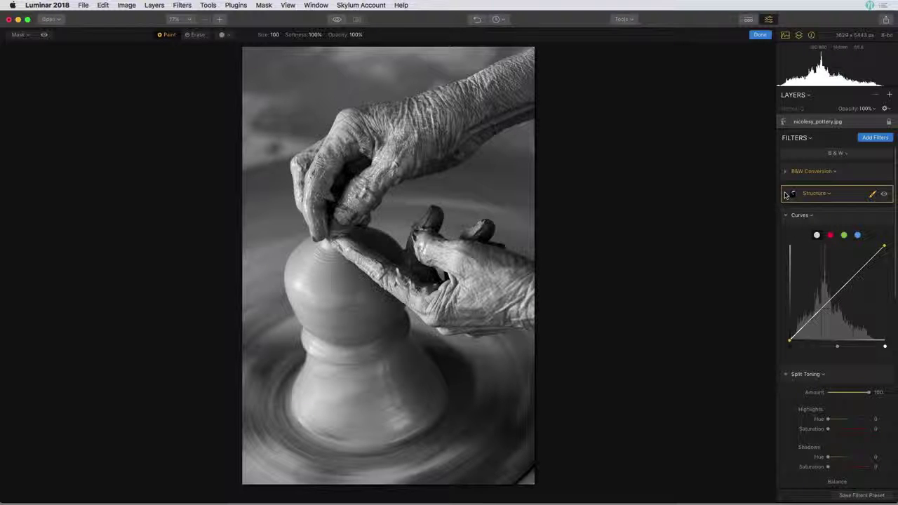
Shape a gentle S-curve in Curves by raising the highlights and lowering the shadows, comparing the photo with and without it.
click(857, 274)
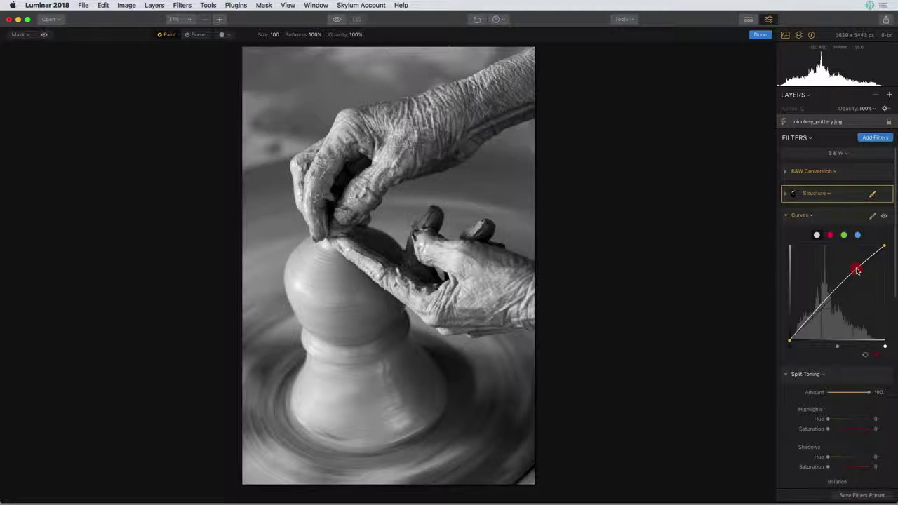
double_click(857, 270)
click(856, 270)
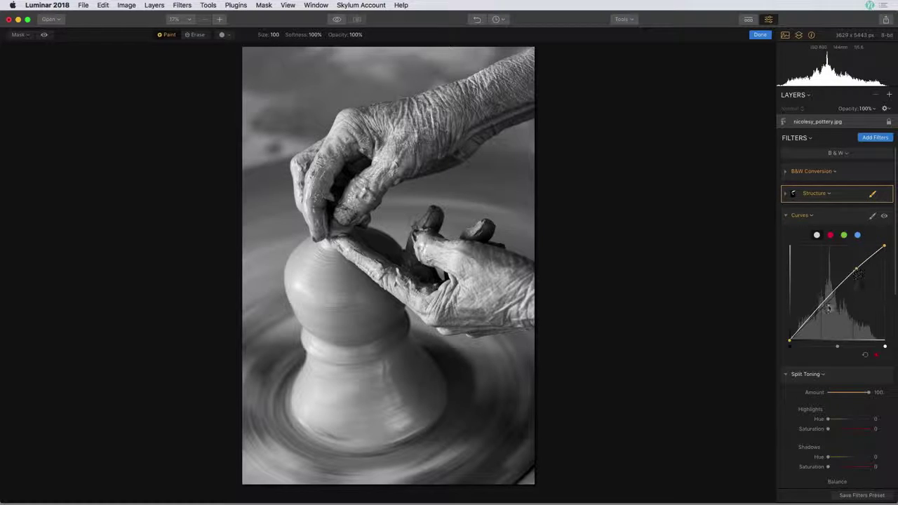
click(819, 309)
drag(819, 309, 820, 313)
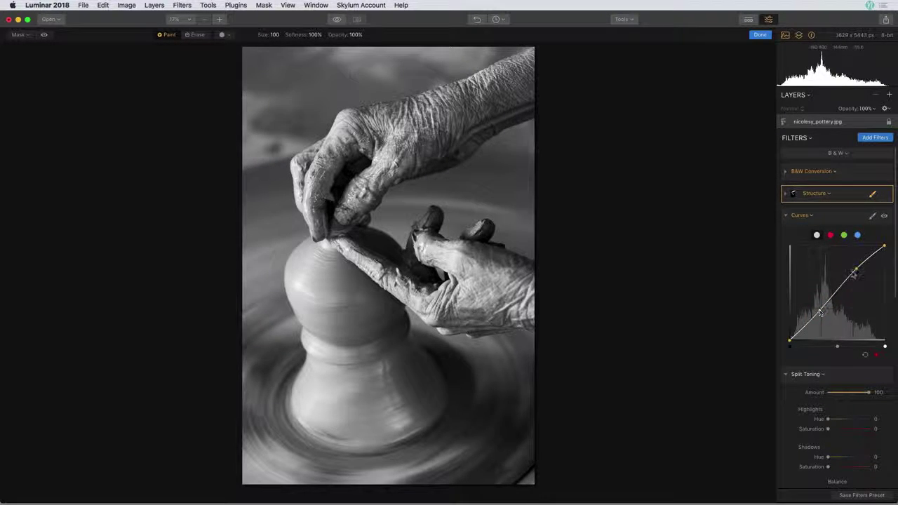
click(884, 217)
click(884, 216)
click(786, 215)
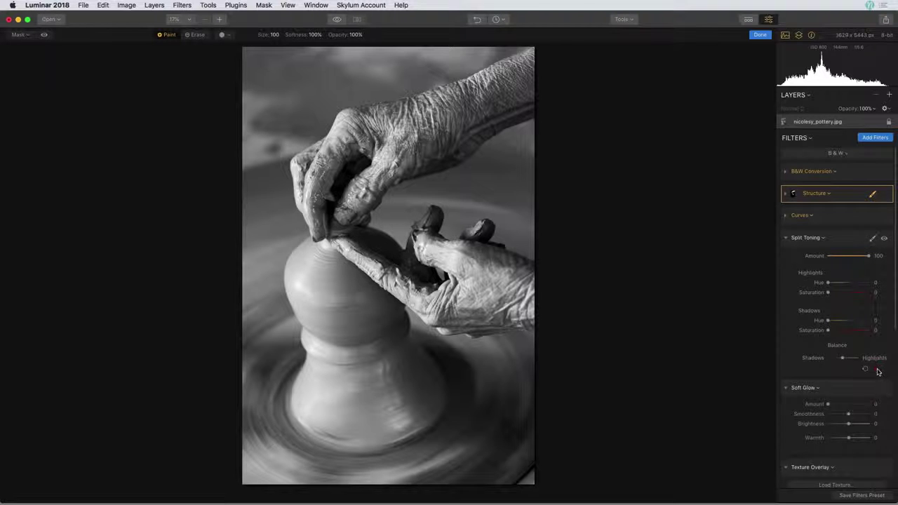
Remove the unneeded Split Toning, Soft Glow and Texture Overlay filters.
click(876, 369)
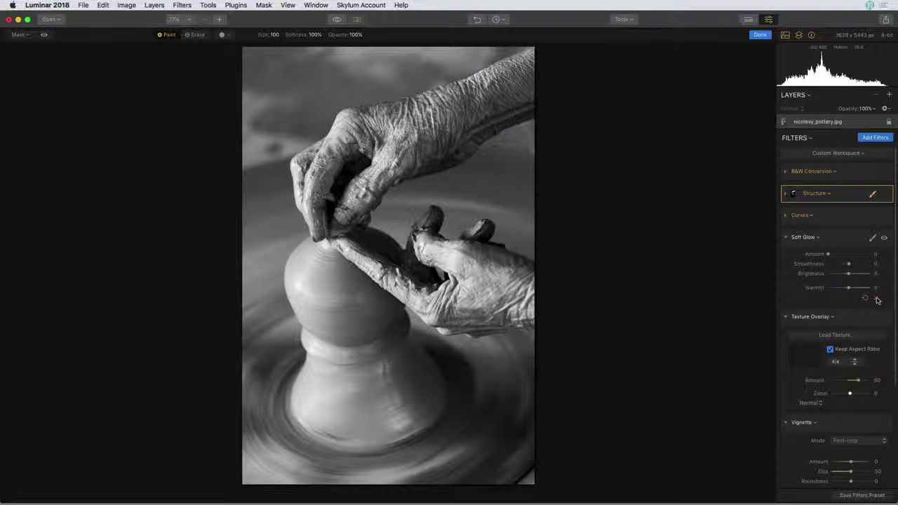
key(super+z)
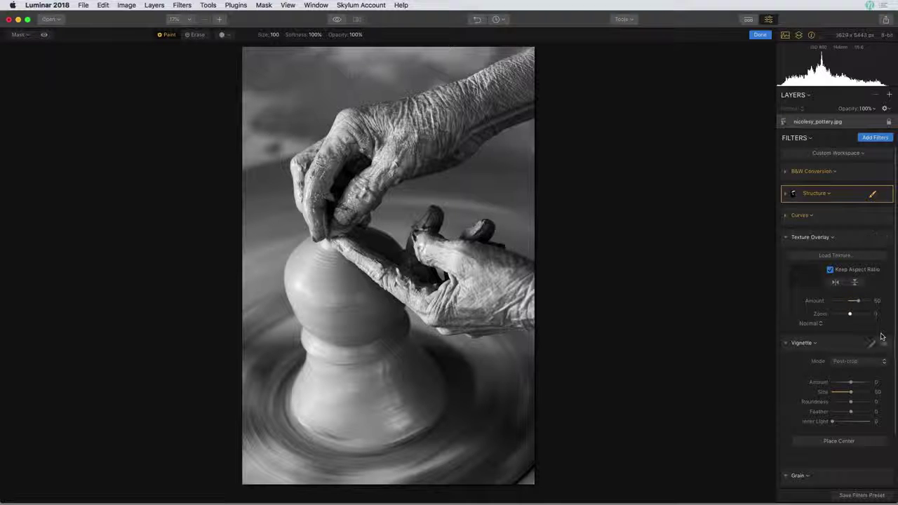
click(876, 321)
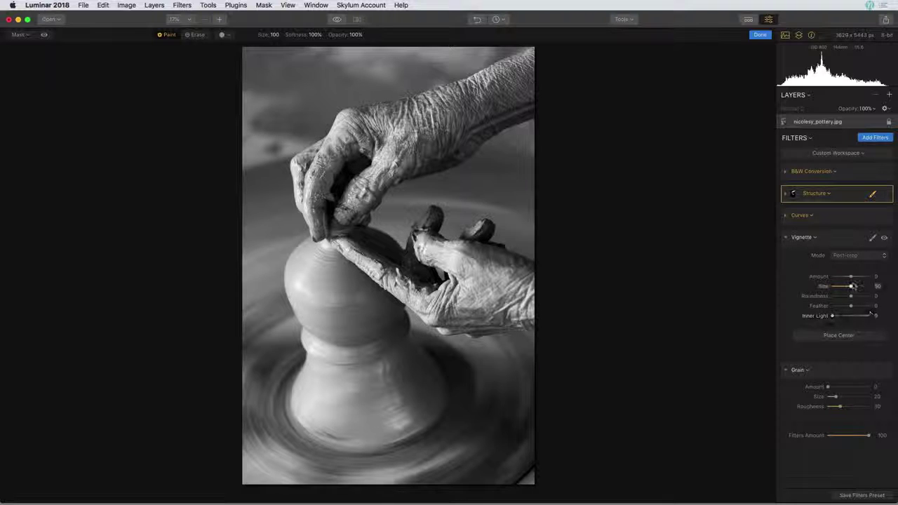
Set the Vignette to Amount -85, Roundness 37, Feather 69 and Inner Light 9.
drag(851, 279, 835, 278)
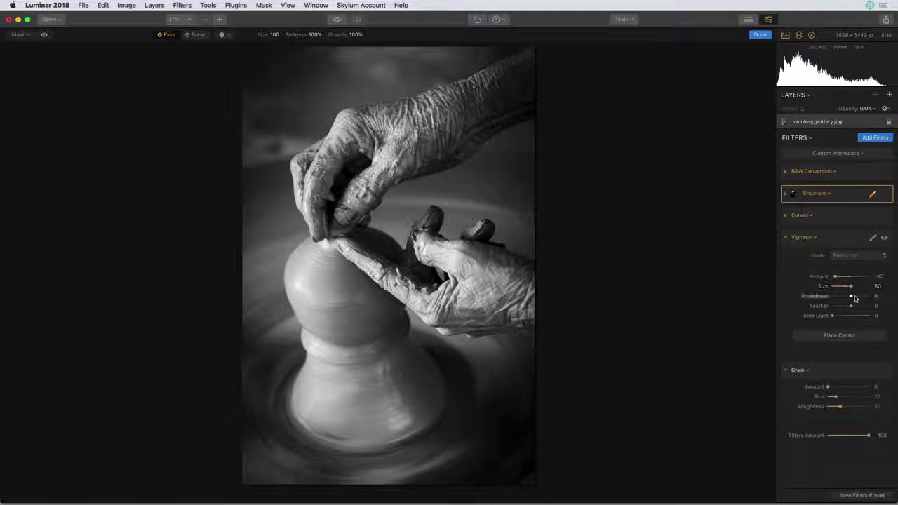
drag(851, 300, 858, 300)
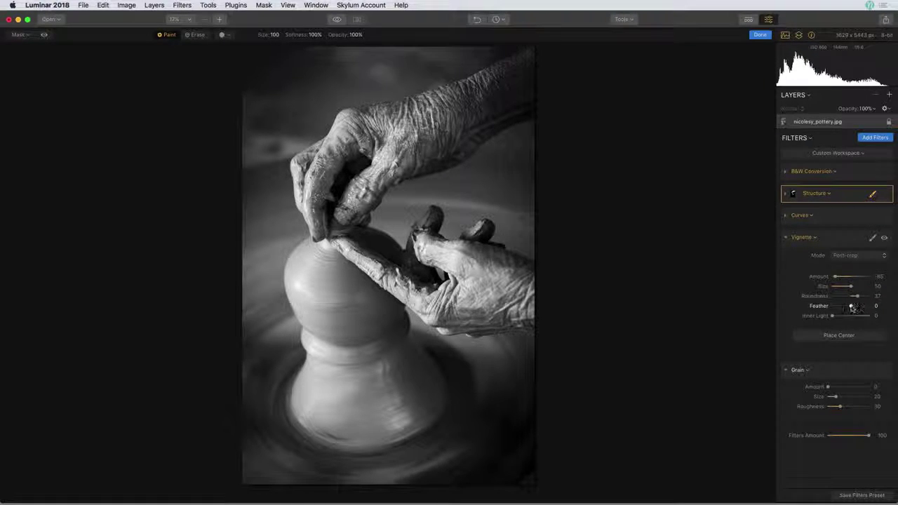
drag(851, 307, 864, 309)
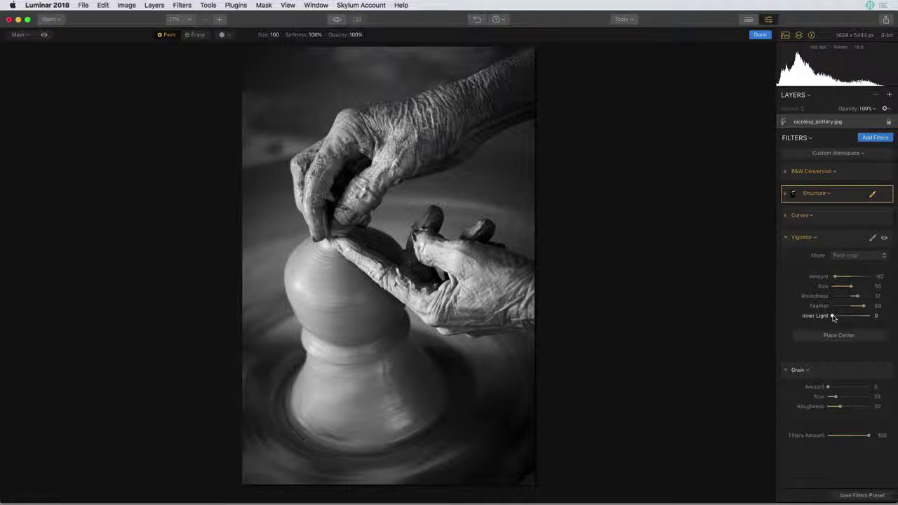
drag(833, 317, 837, 319)
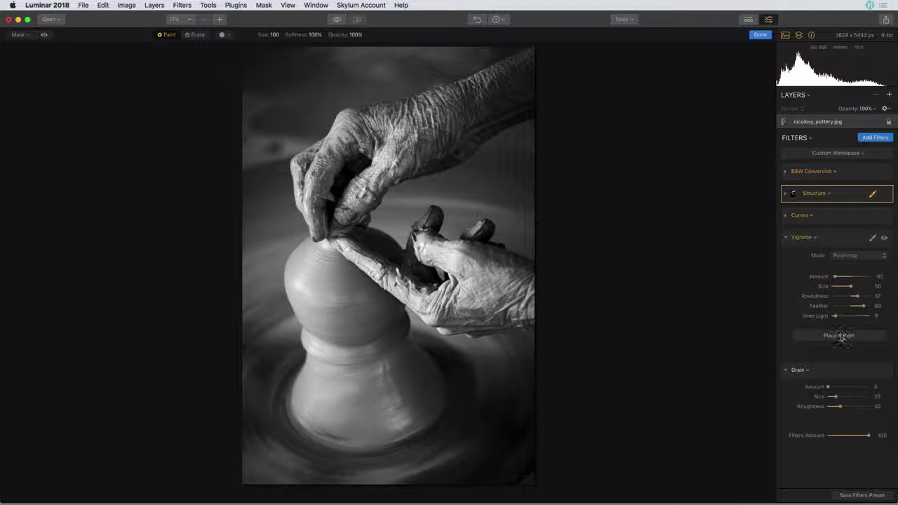
Place the vignette center first on the upper hand, and reposition it where the lower hand's fingertips touch the top of the clay.
click(841, 336)
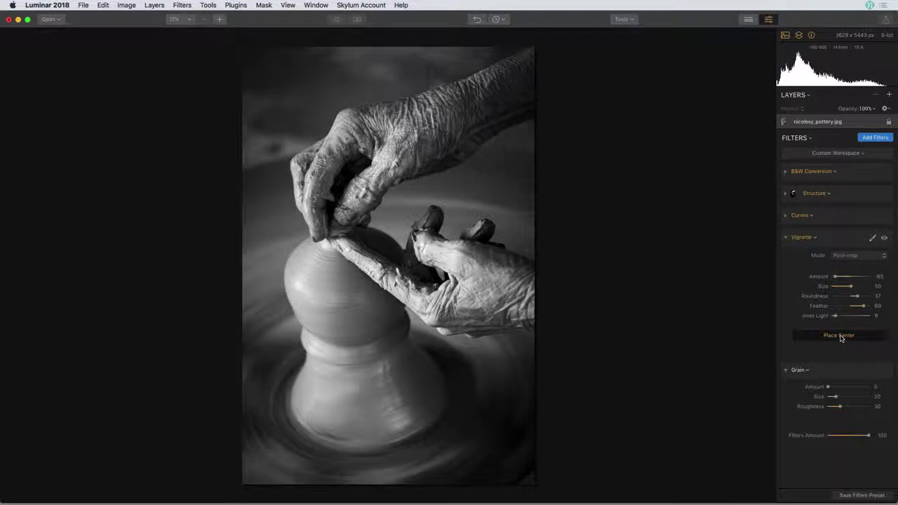
click(392, 190)
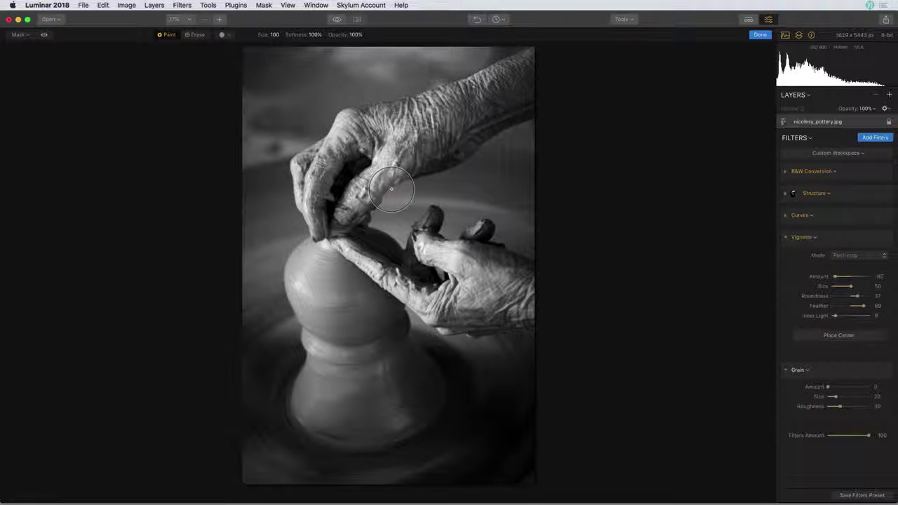
click(845, 336)
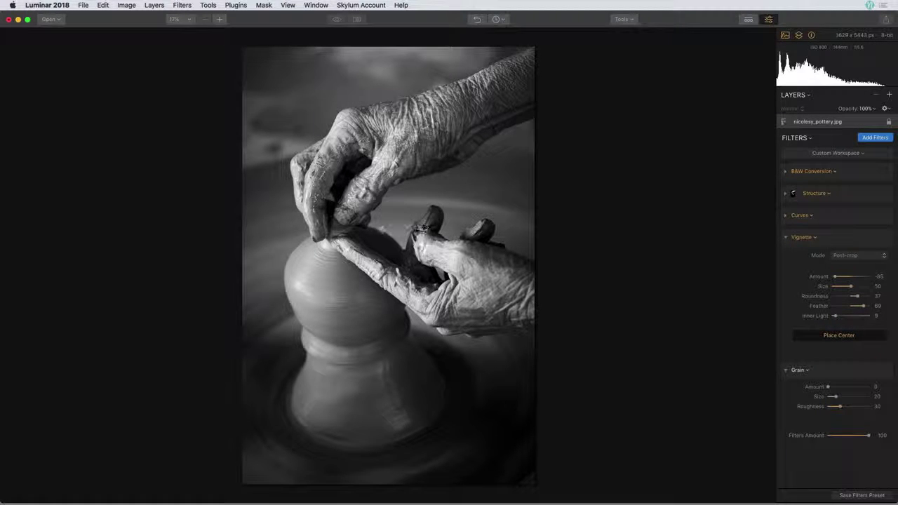
click(344, 240)
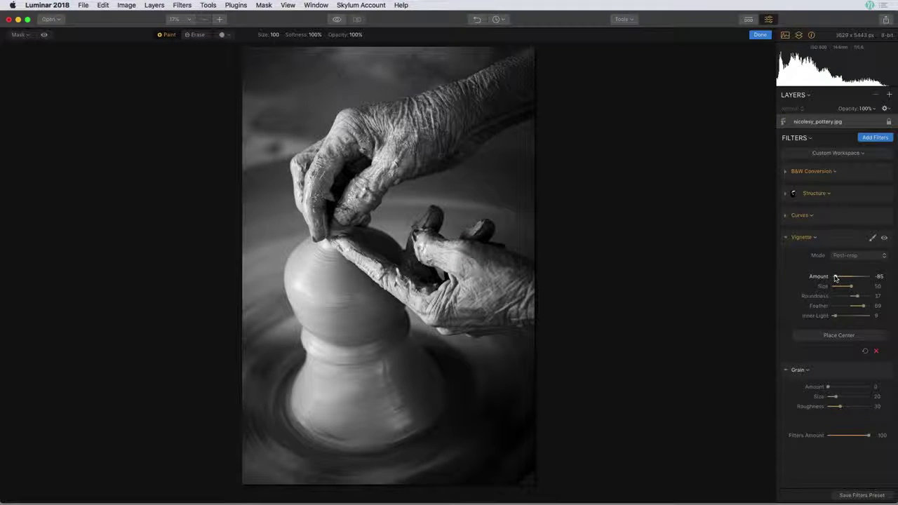
Soften the Vignette amount to -46, compare the photo with and without it, and leave the mask brush.
drag(837, 277, 843, 278)
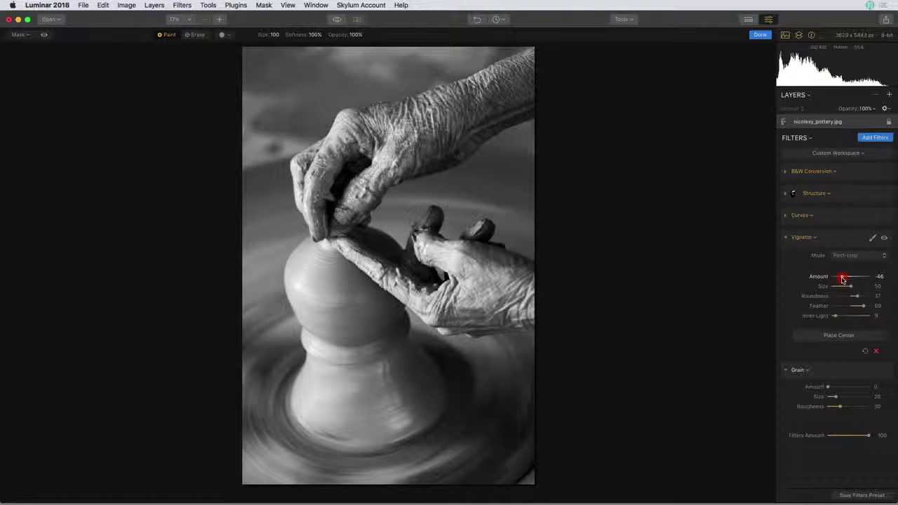
click(884, 238)
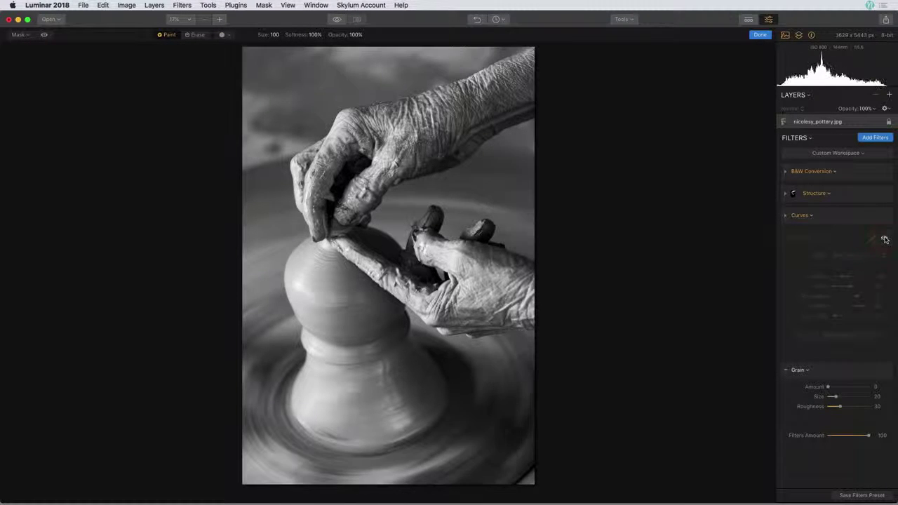
click(884, 238)
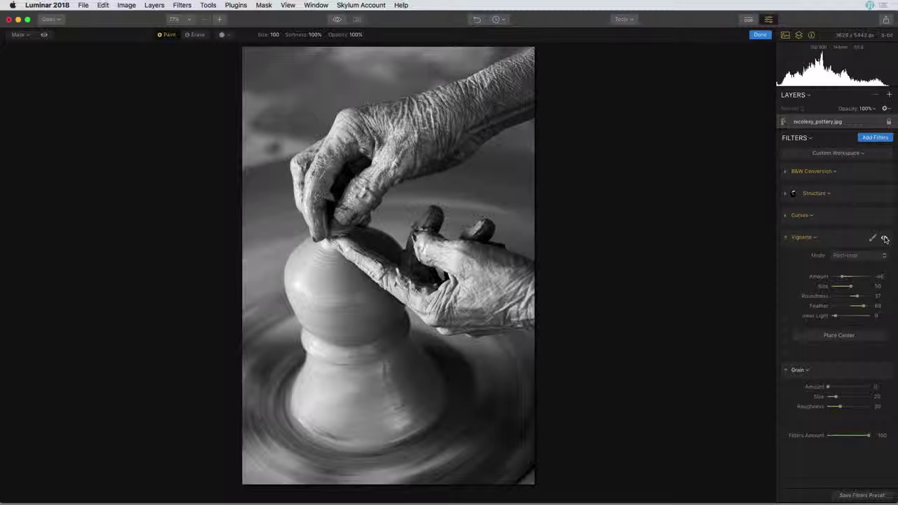
click(885, 238)
key(Escape)
Remove the Grain filter and add the Dodge & Burn filter from the filters catalog.
click(877, 418)
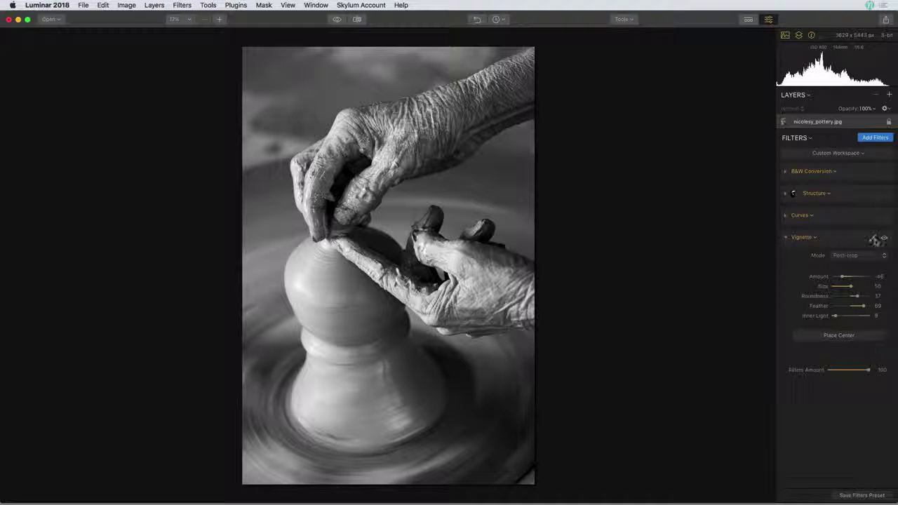
click(874, 138)
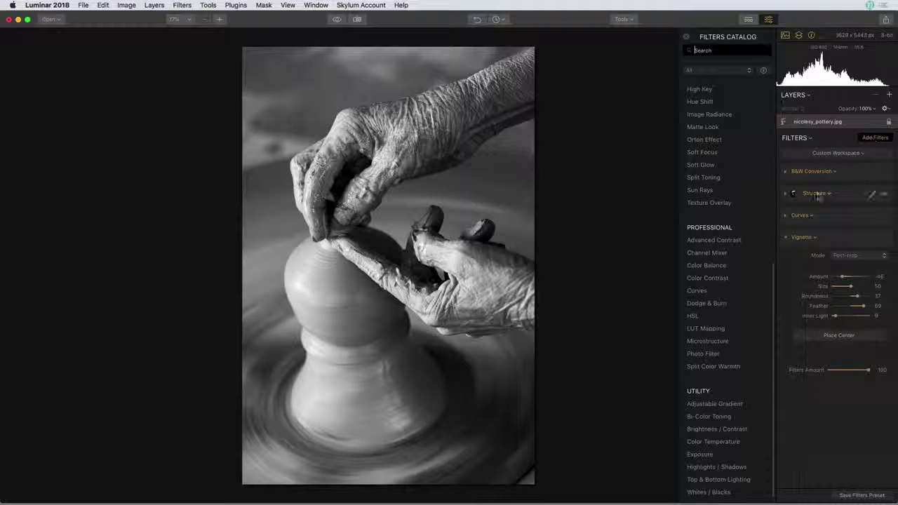
click(731, 305)
click(685, 38)
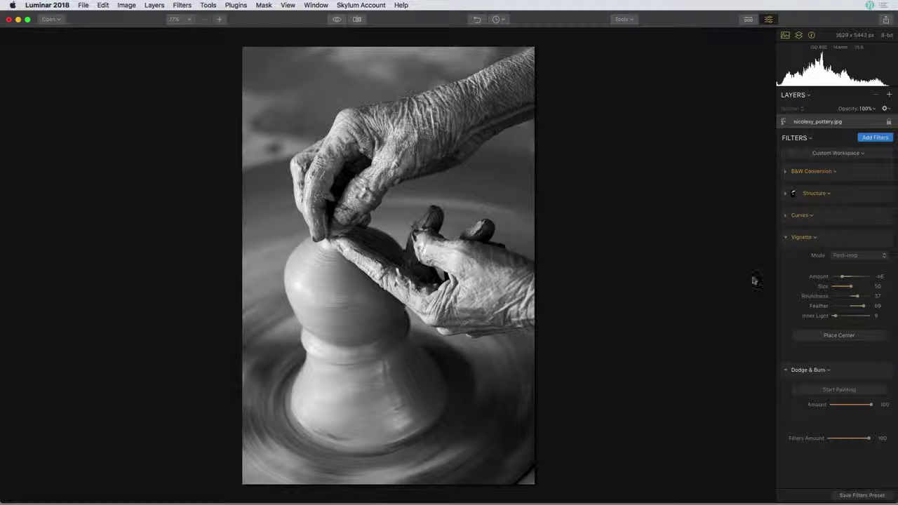
Paint over the background and wheel around the hands with Dodge & Burn set to Darken, strength 10% and brush size 148.
click(843, 390)
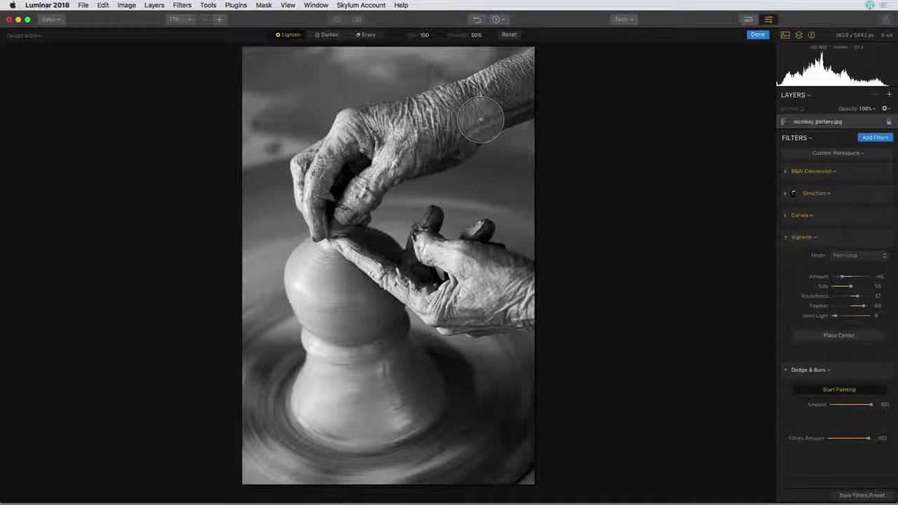
click(326, 34)
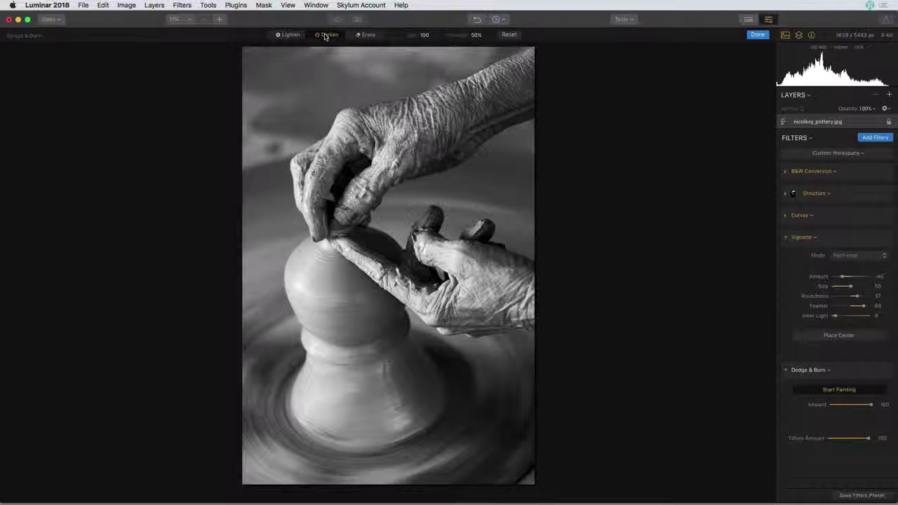
click(479, 35)
drag(480, 49, 465, 50)
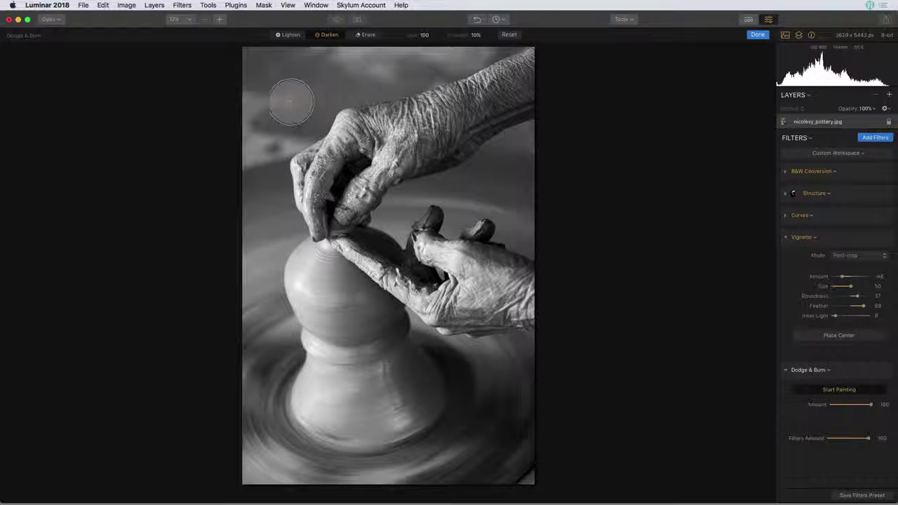
key(bracketright)
key(bracketright)
key(bracketright)
key(bracketright)
key(bracketright)
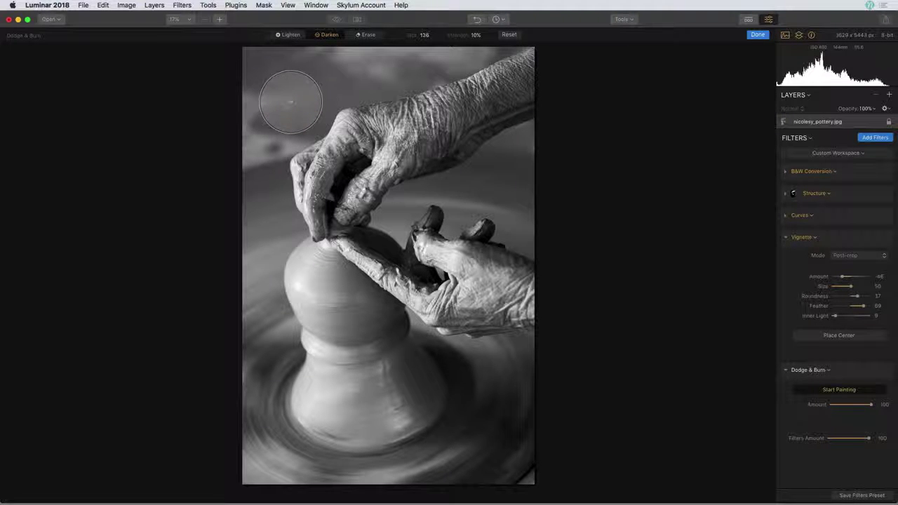
mouse_move(344, 67)
mouse_down()
mouse_move(258, 99)
mouse_move(304, 67)
mouse_move(248, 123)
mouse_move(286, 124)
mouse_move(256, 173)
mouse_move(265, 187)
mouse_move(235, 355)
mouse_move(262, 358)
mouse_move(277, 433)
mouse_move(436, 465)
mouse_move(486, 390)
mouse_move(482, 420)
mouse_move(278, 477)
mouse_move(260, 464)
mouse_move(255, 392)
mouse_move(266, 363)
mouse_move(256, 425)
mouse_move(458, 483)
mouse_move(483, 420)
mouse_move(420, 411)
mouse_move(371, 288)
mouse_move(435, 406)
mouse_up()
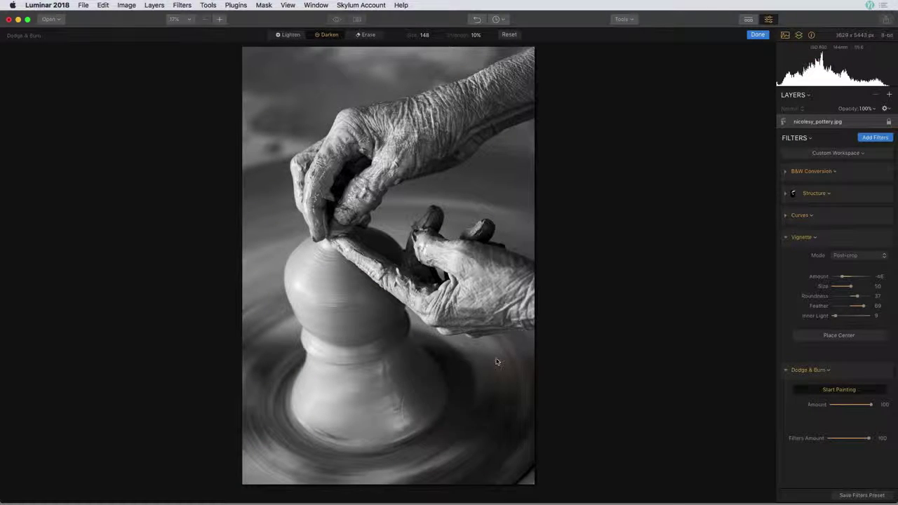
Darken the lower hand with a size 100 brush, and compare the photo with and without Dodge & Burn before finishing the painting.
key(bracketleft)
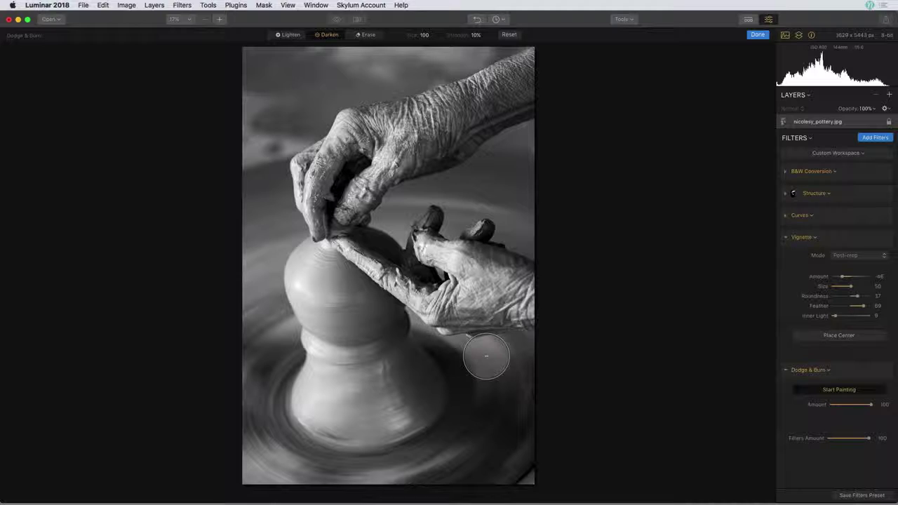
mouse_move(478, 252)
mouse_down()
mouse_move(535, 266)
mouse_move(428, 169)
mouse_move(491, 130)
mouse_move(517, 91)
mouse_move(527, 93)
mouse_move(377, 271)
mouse_move(400, 254)
mouse_move(389, 132)
mouse_move(397, 111)
mouse_move(431, 94)
mouse_move(425, 151)
mouse_move(458, 326)
mouse_move(484, 314)
mouse_move(519, 317)
mouse_move(465, 316)
mouse_move(524, 320)
mouse_up()
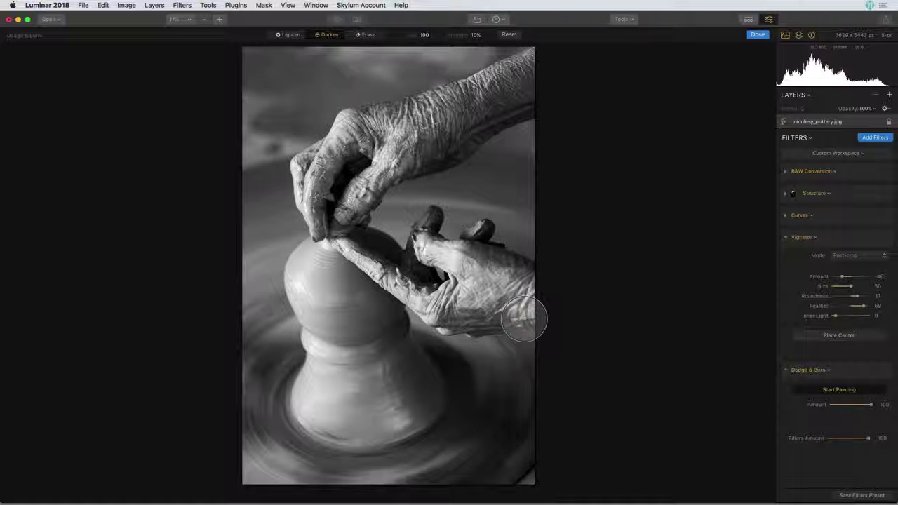
click(884, 372)
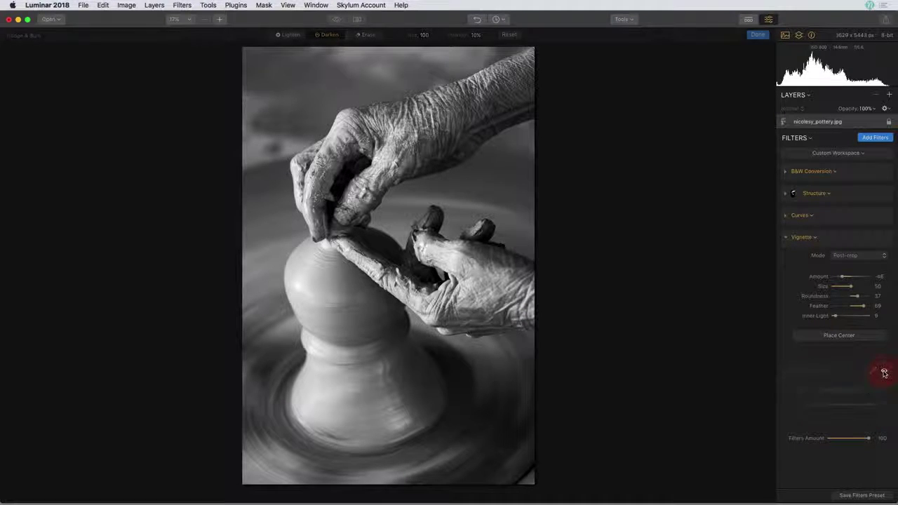
click(884, 372)
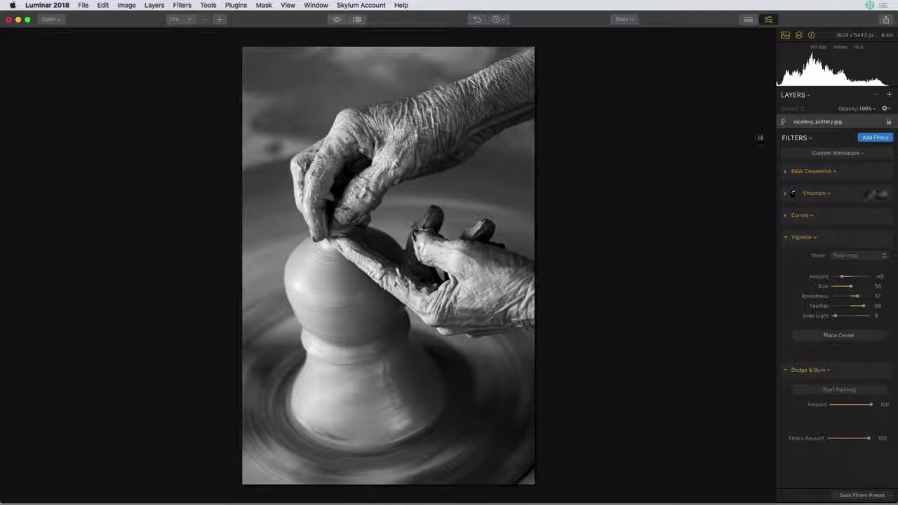
Show the Parchment Presets category and add an overlay preset layer above the pottery photo.
click(748, 20)
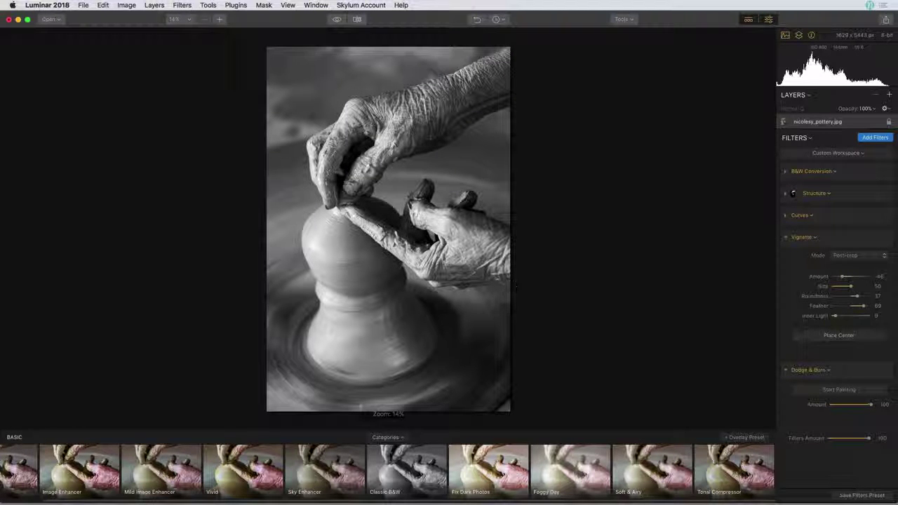
click(405, 437)
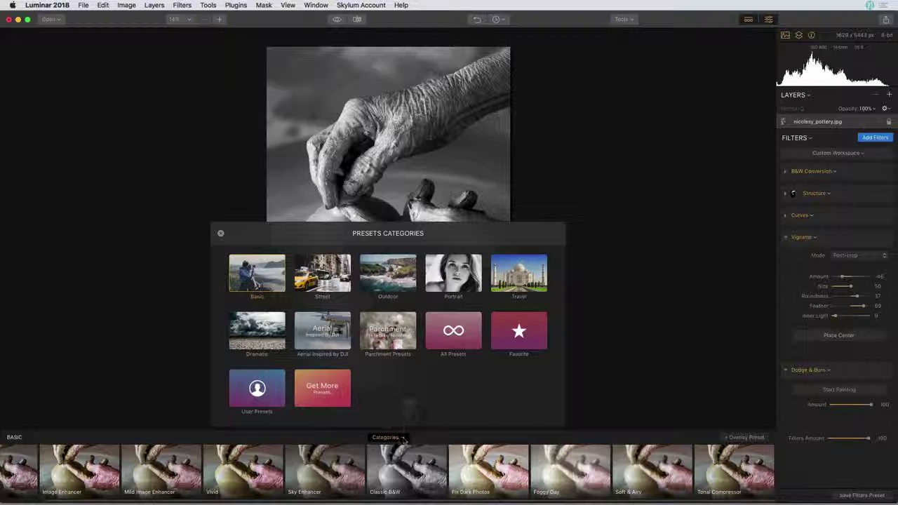
click(397, 338)
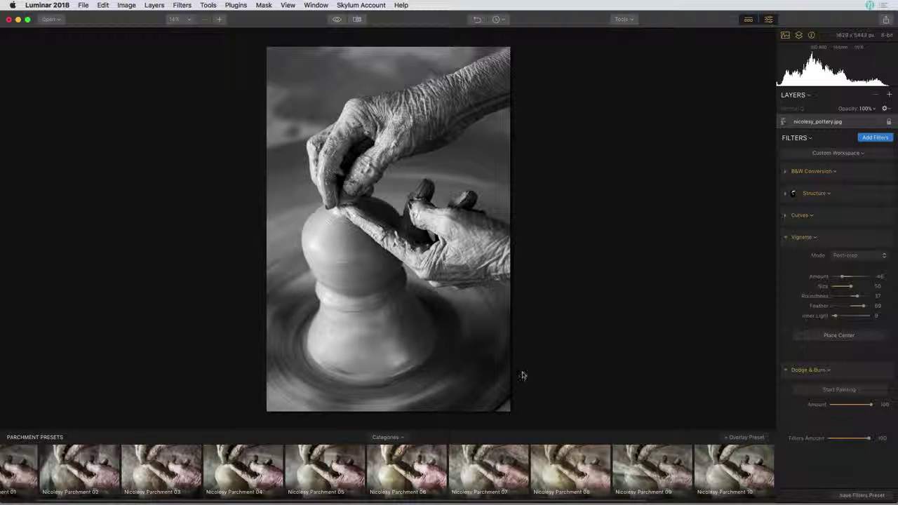
click(742, 438)
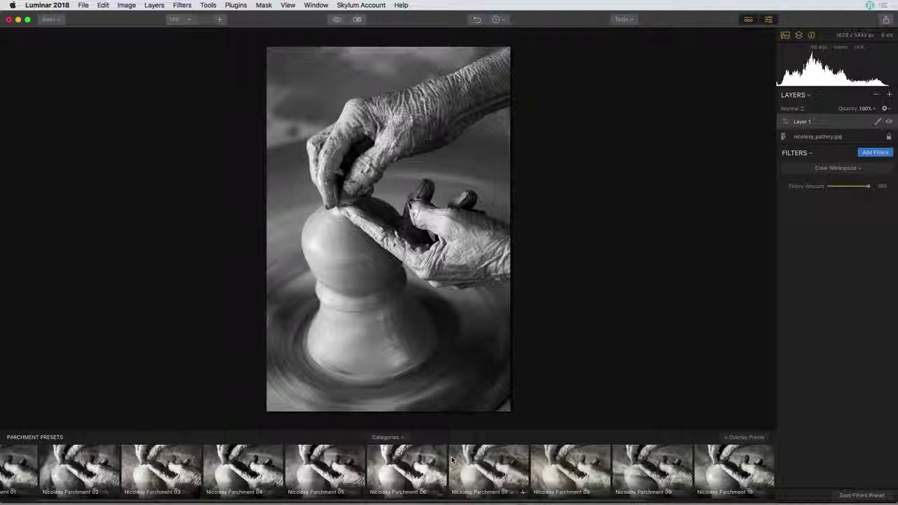
Try the Nicolesy Parchment presets one after another from 06 on the overlay layer, and keep Nicolesy Parchment 10.
click(427, 458)
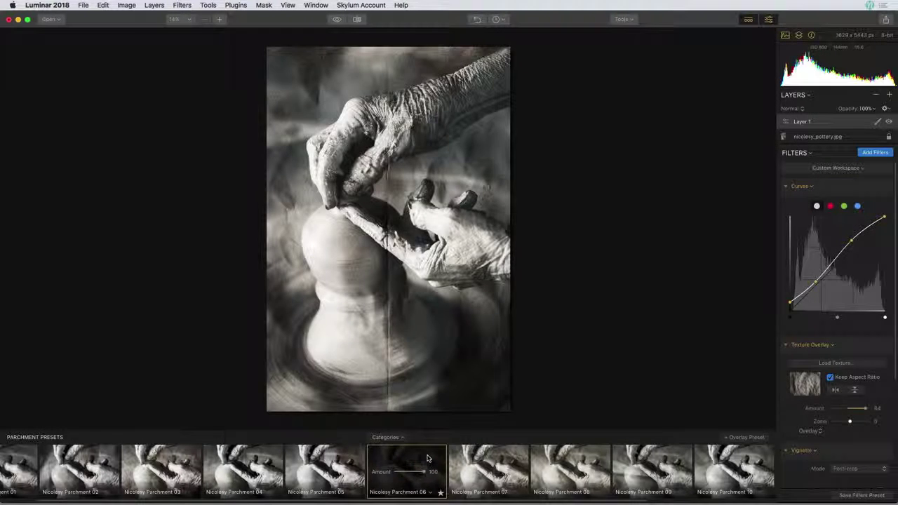
key(Right)
key(Right)
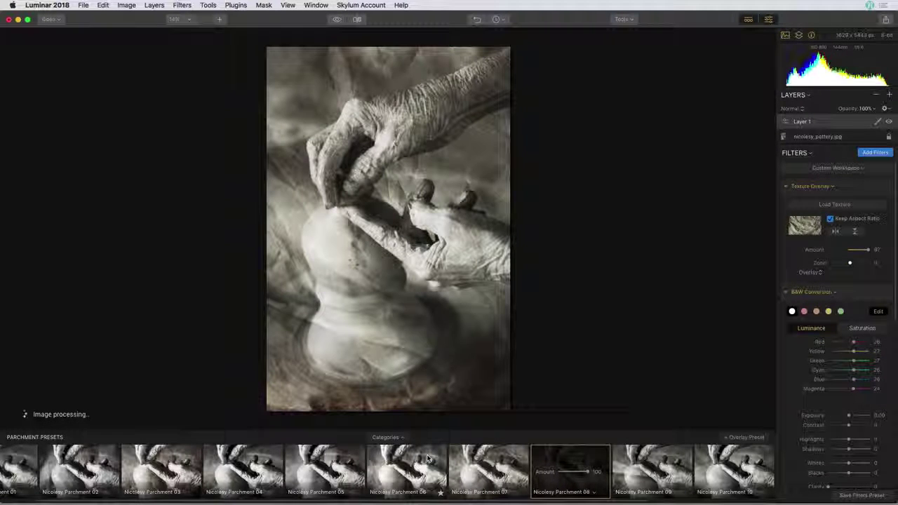
key(Right)
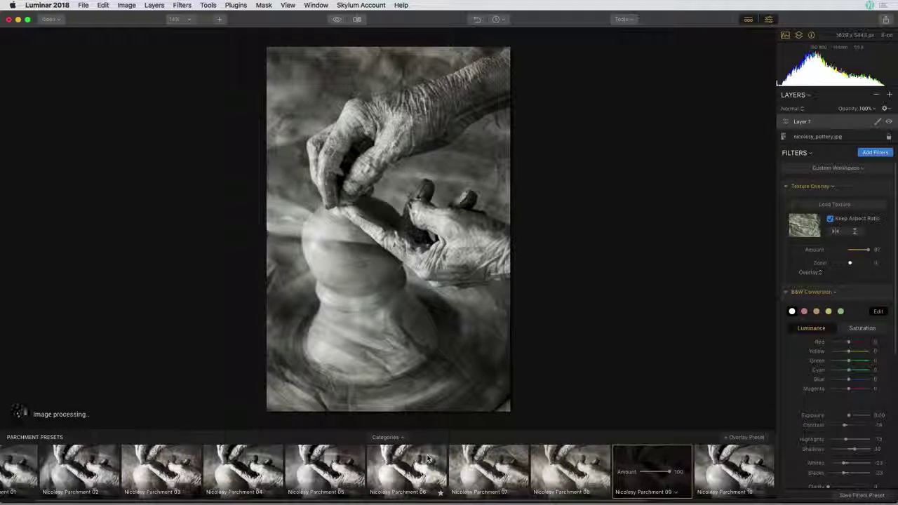
key(Right)
key(Right)
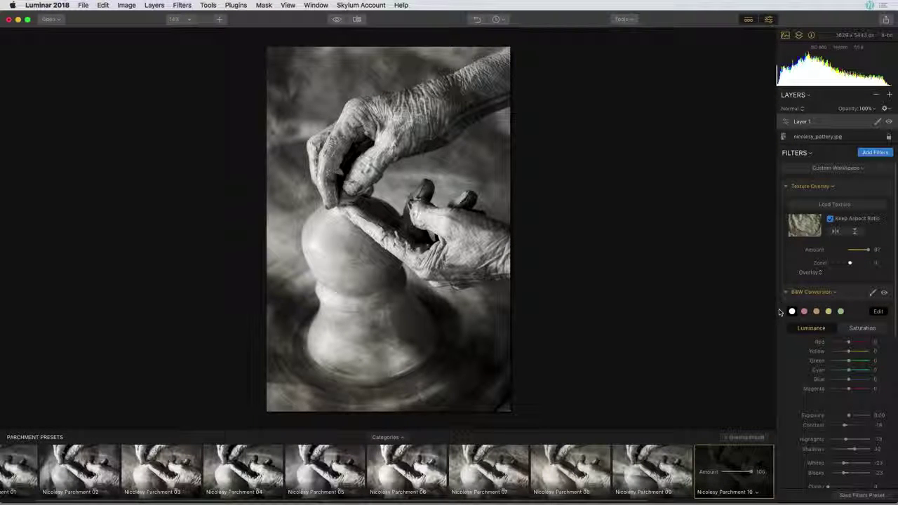
Review the filter settings of the applied preset and compare the photo with and without Layer 1.
scroll(845, 277, down, 8)
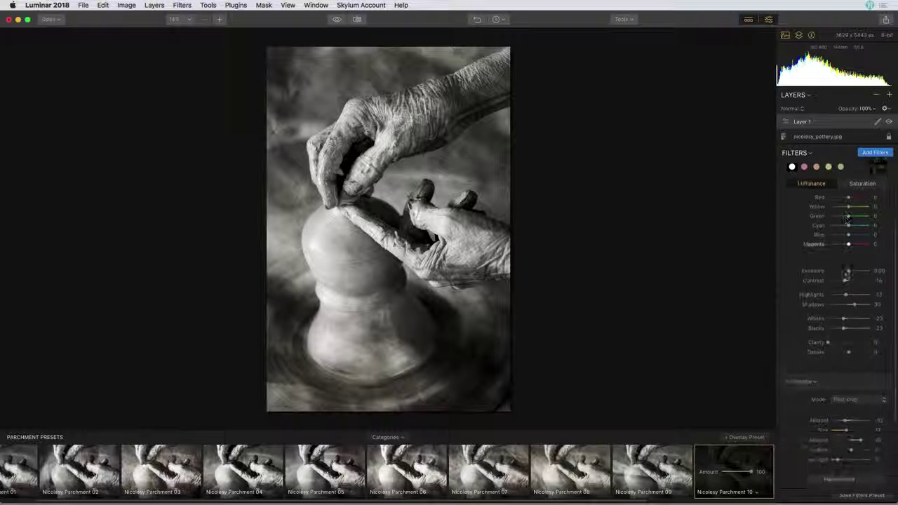
scroll(846, 274, down, 3)
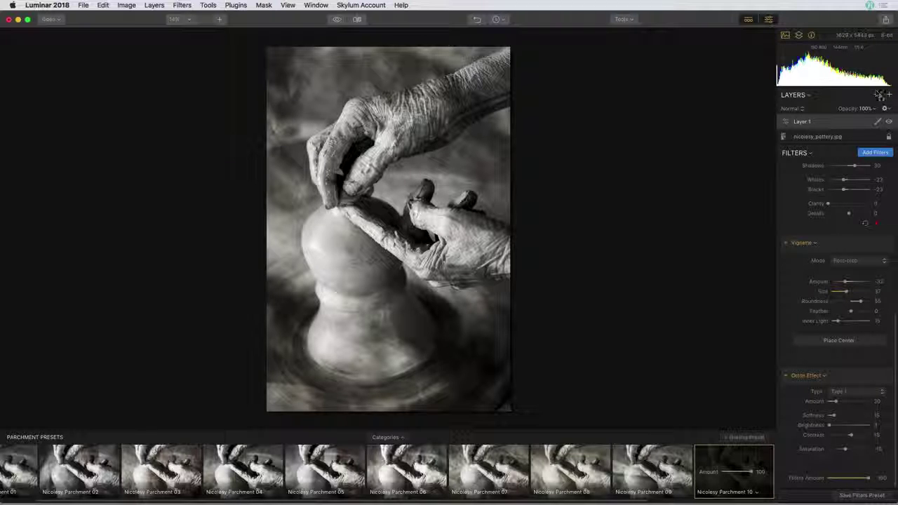
click(889, 122)
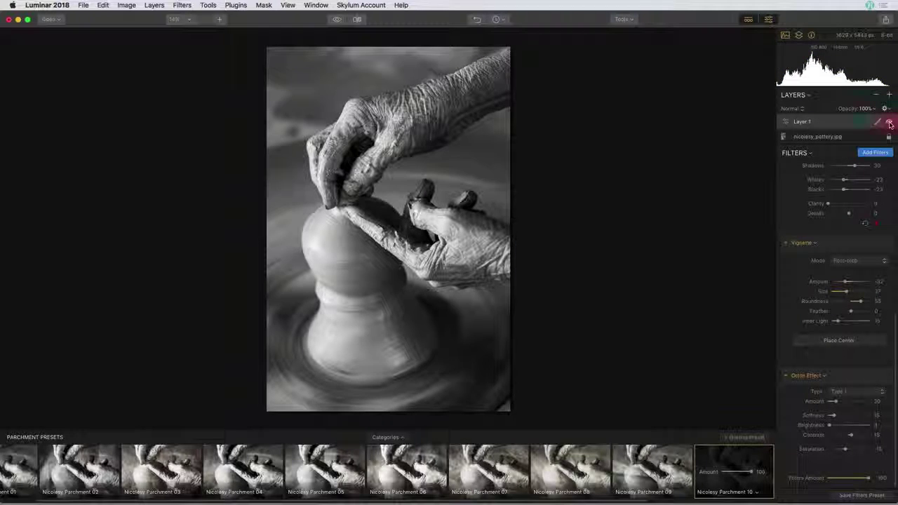
click(889, 122)
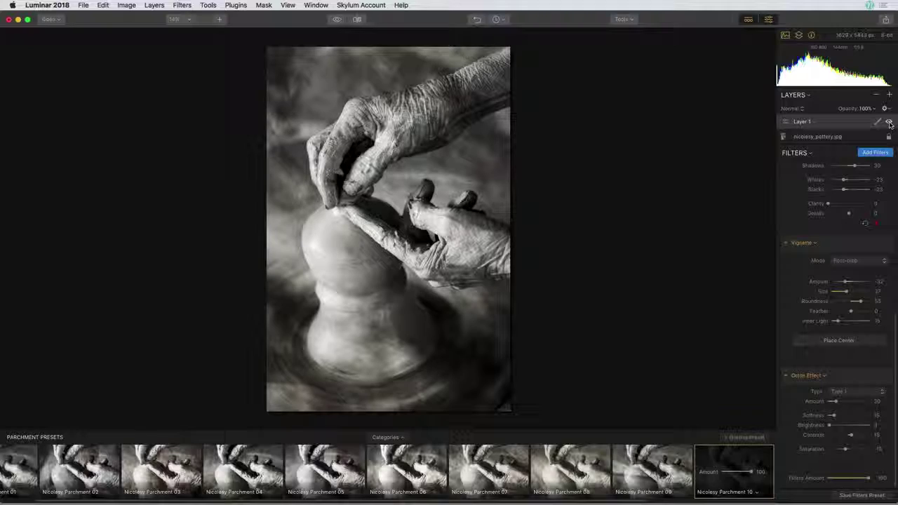